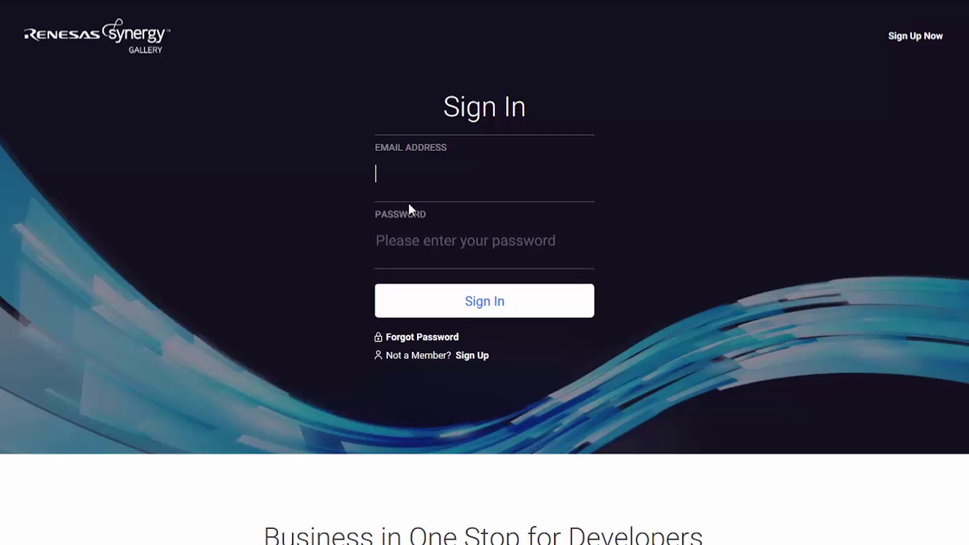
type("Joh")
type("nQPublic@em")
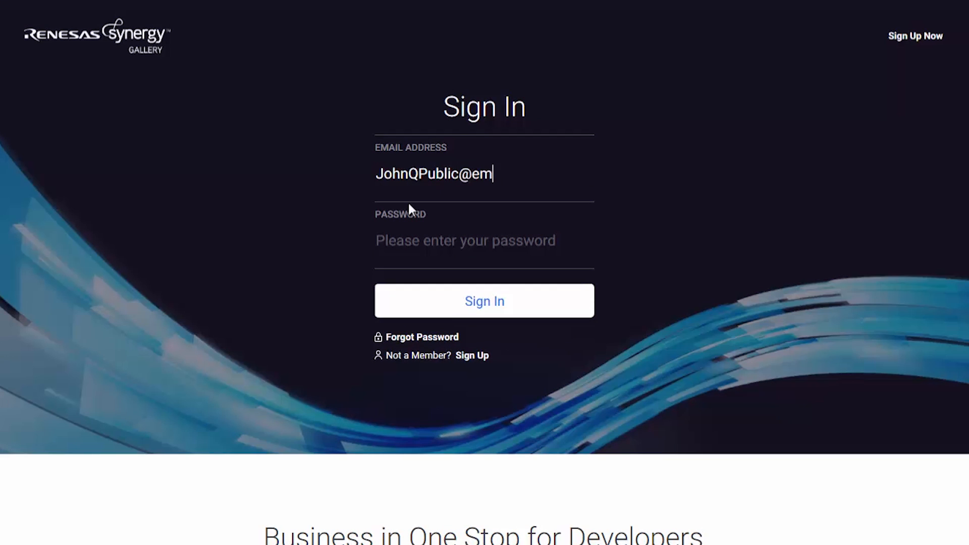
type("ail.com")
- Submit the email and password to sign in to the Renesas Synergy Gallery
key("Tab")
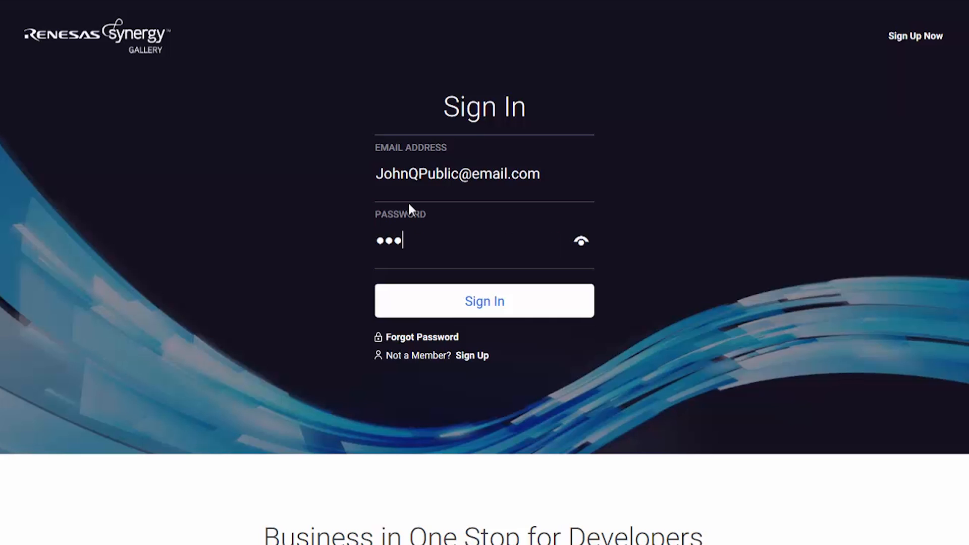
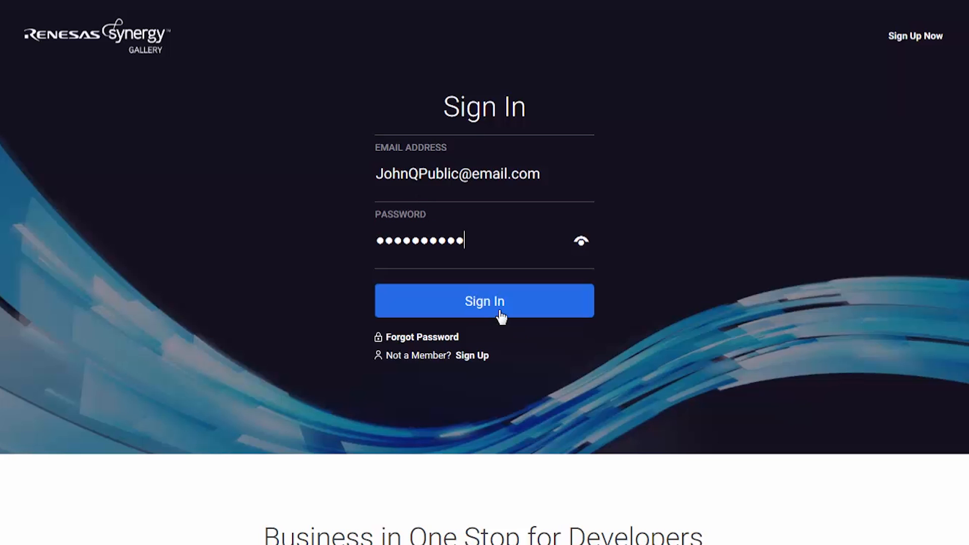
left_click(501, 315)
mouse_move(438, 67)
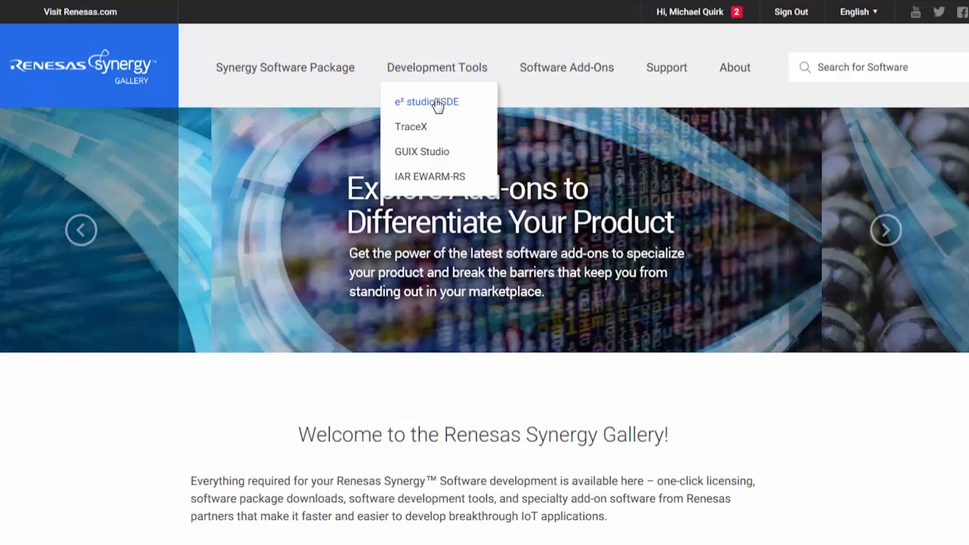
- Download e² studio 5.0.0.043 from the e² studio ISDE product page
left_click(438, 103)
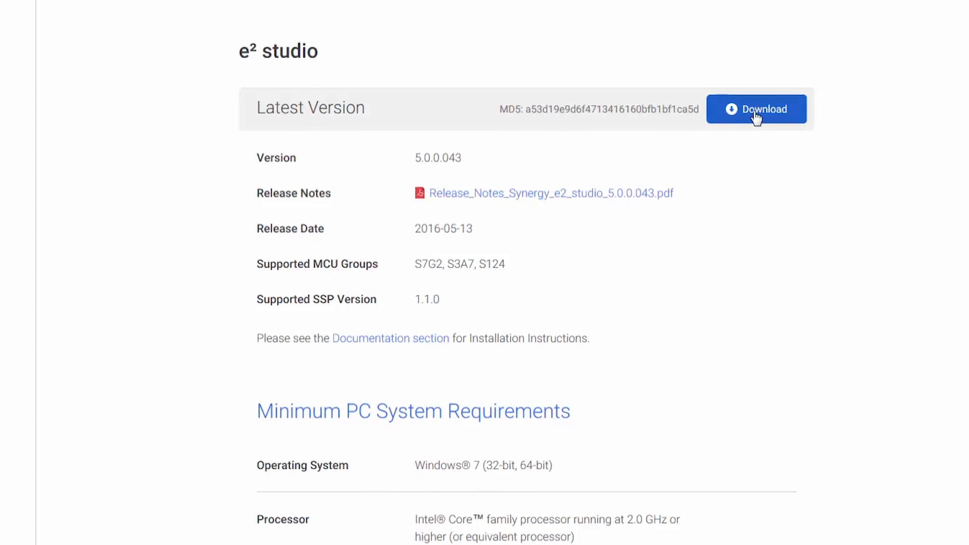
left_click(705, 107)
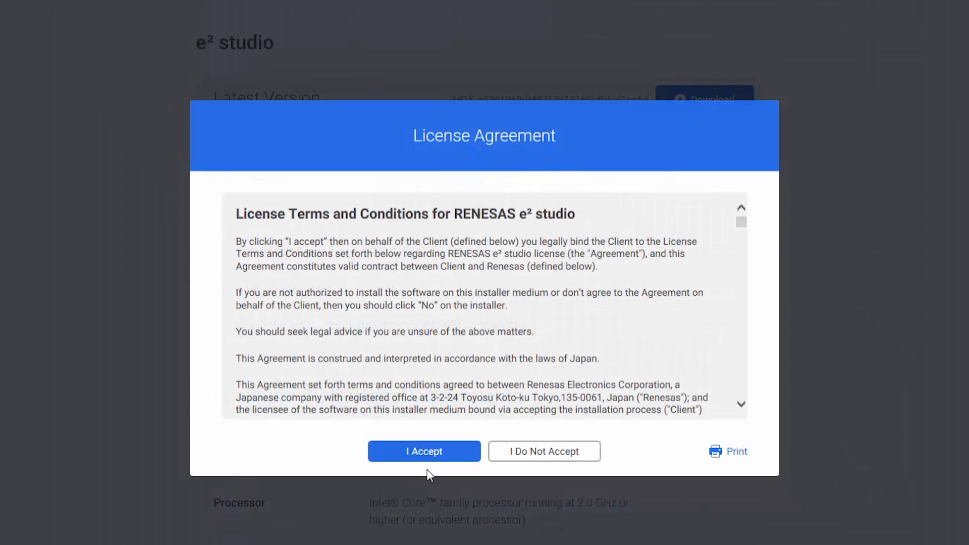
- Accept the license, run setup_e2_studio_5_0_0_043 from Downloads and confirm installing 5.0.0.043
left_click(443, 454)
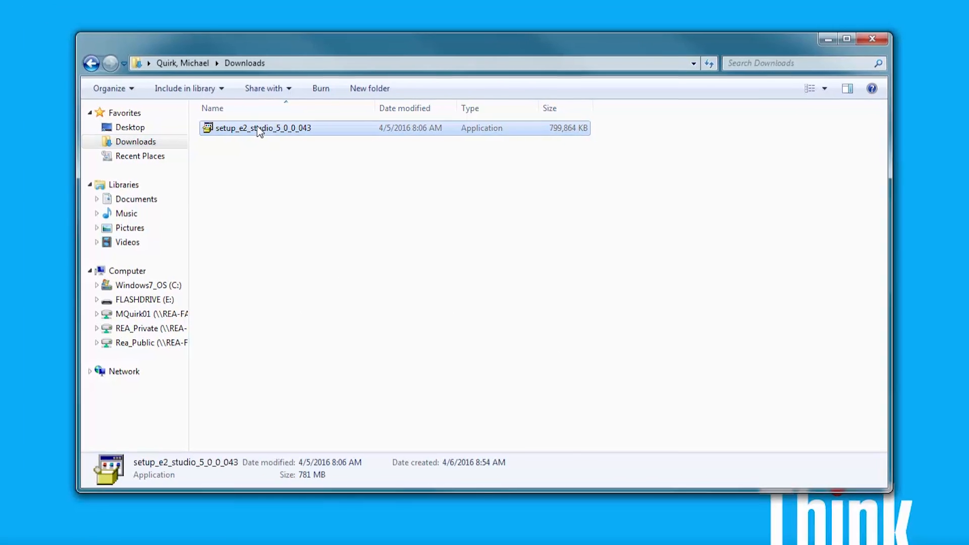
double_click(263, 127)
left_click(873, 38)
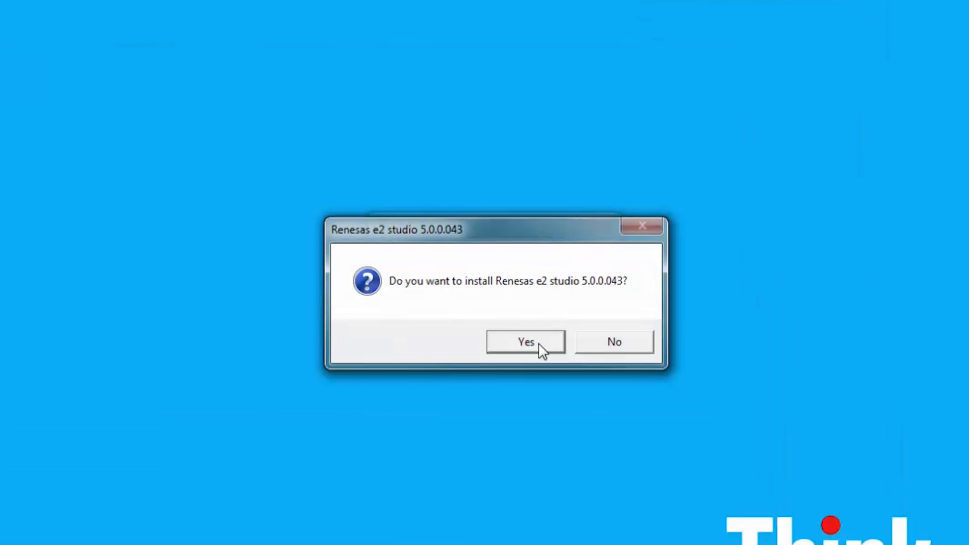
left_click(541, 348)
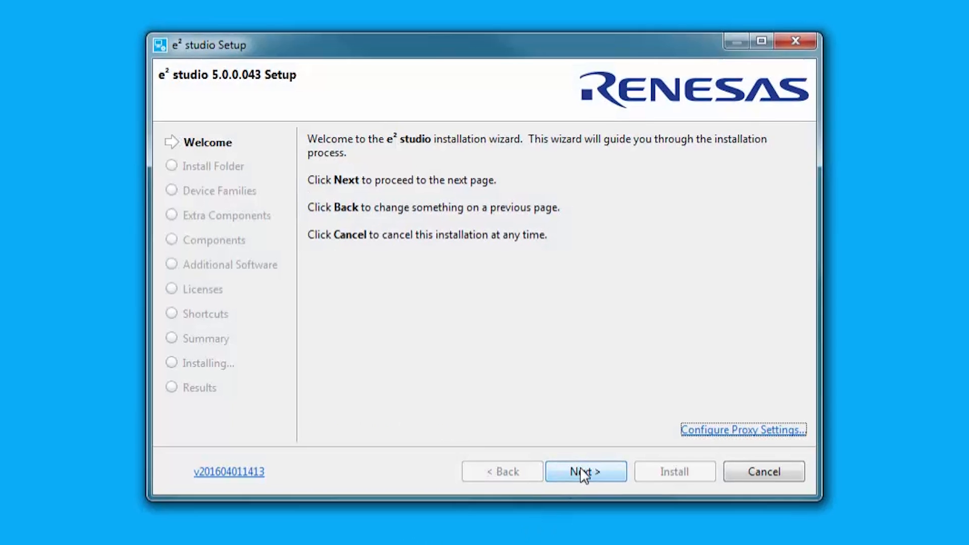
- Pass the welcome page keeping the default install folder C:\Renesas\e2_studio
left_click(584, 474)
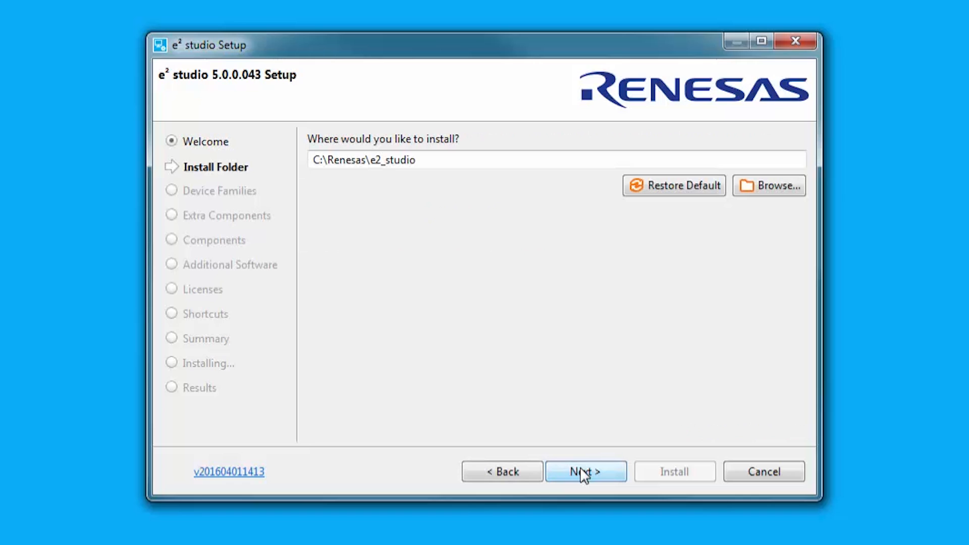
left_click(580, 467)
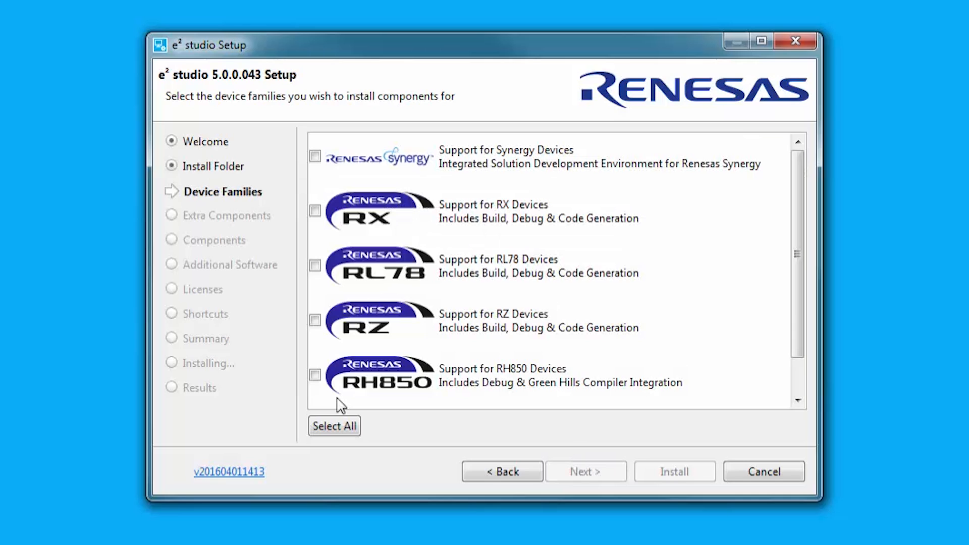
- Select all device families for installation and continue
left_click(339, 428)
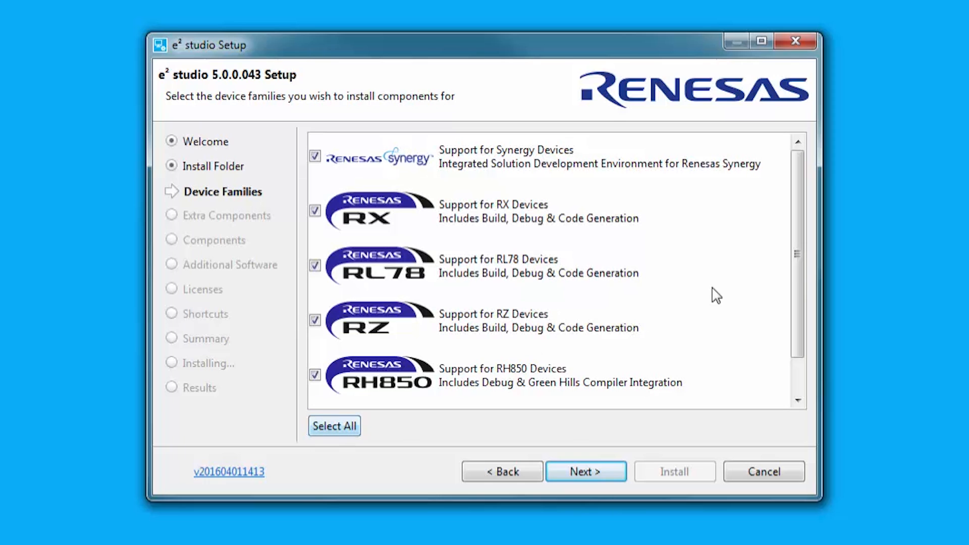
scroll(792, 331, "down", 3)
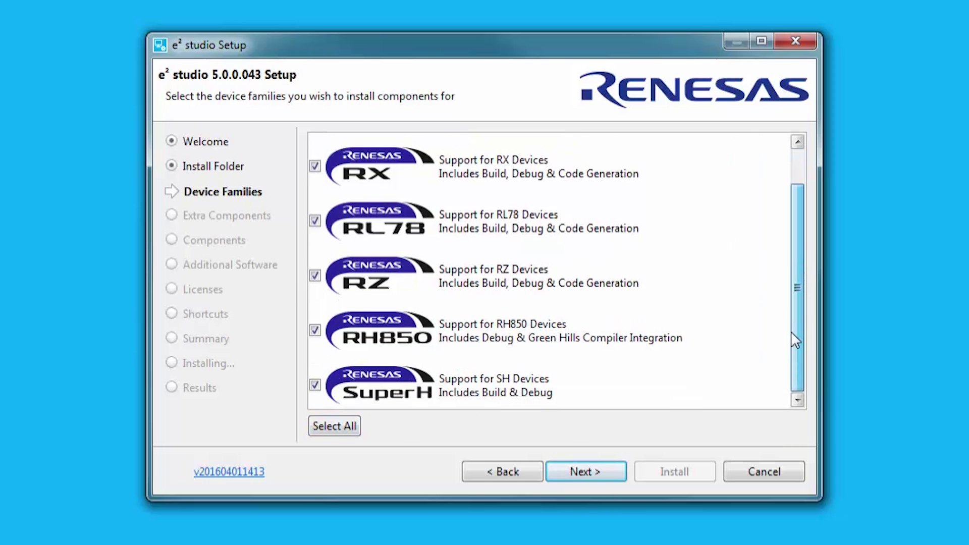
left_click(586, 472)
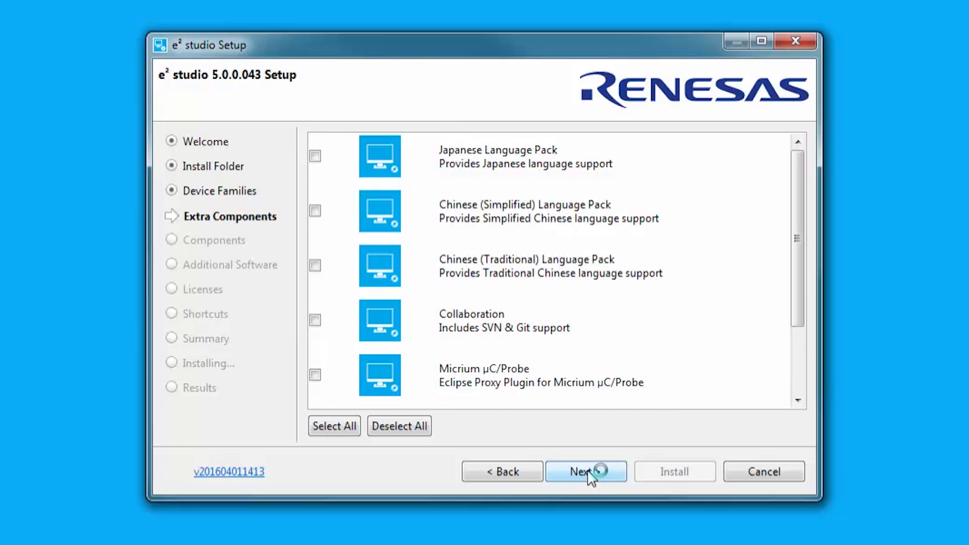
- Add the Collaboration, Micrium µC/Probe, RTOS and Terminals extras and reach the additional software choices
left_click(315, 320)
left_click(315, 375)
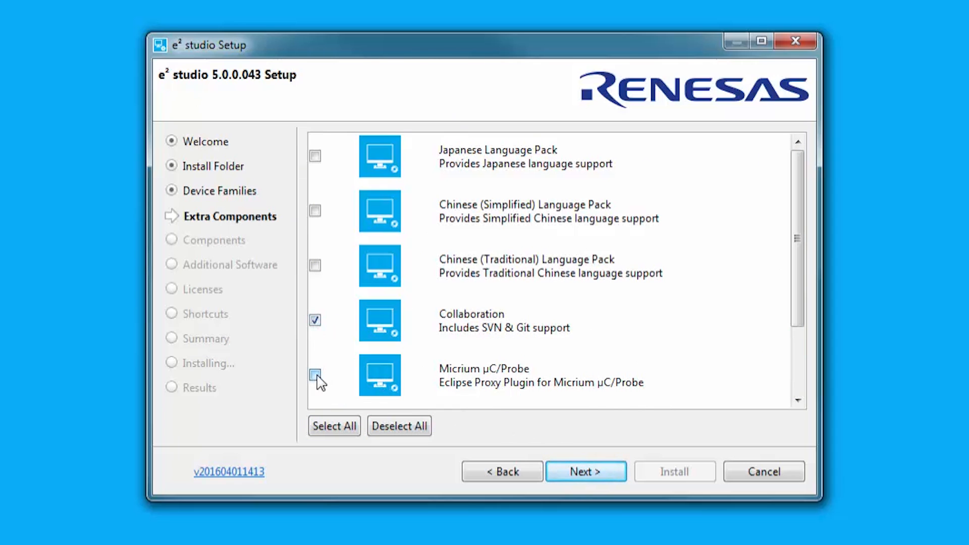
scroll(318, 383, "down", 1)
scroll(318, 382, "down", 1)
left_click(315, 331)
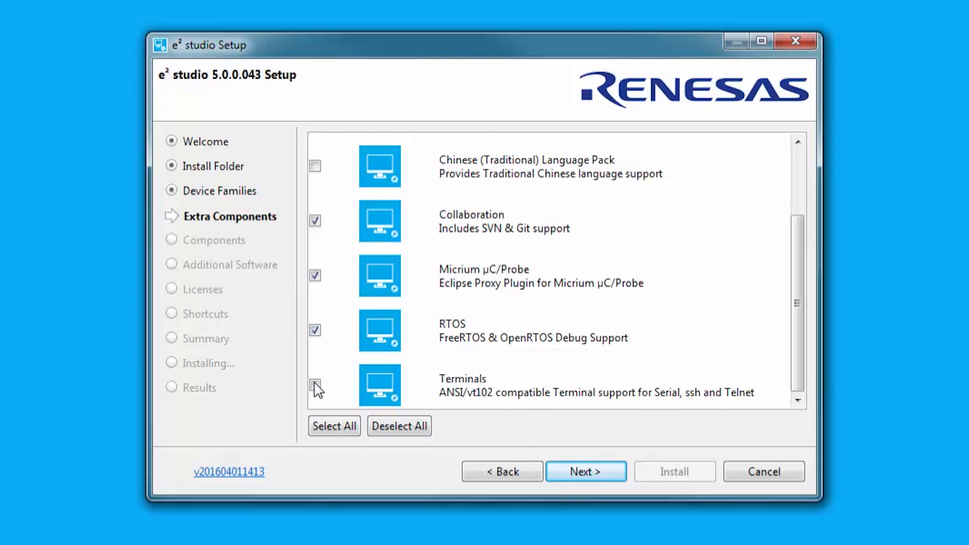
left_click(316, 385)
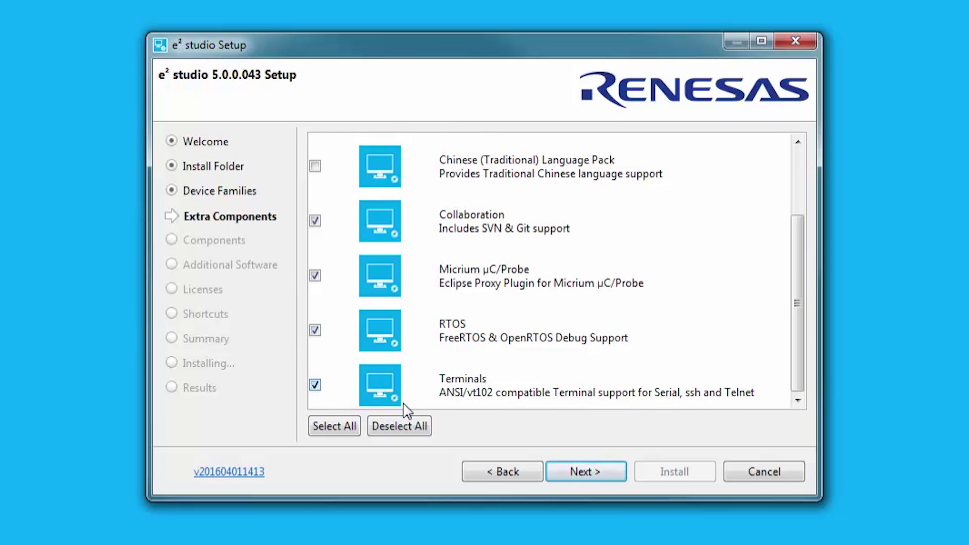
left_click(585, 471)
left_click(585, 471)
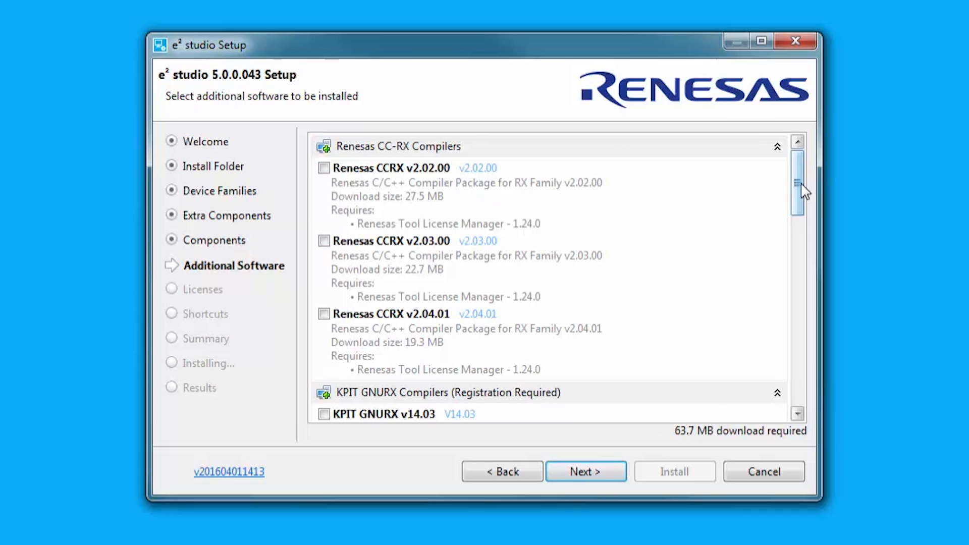
left_click_drag(799, 186, 788, 360)
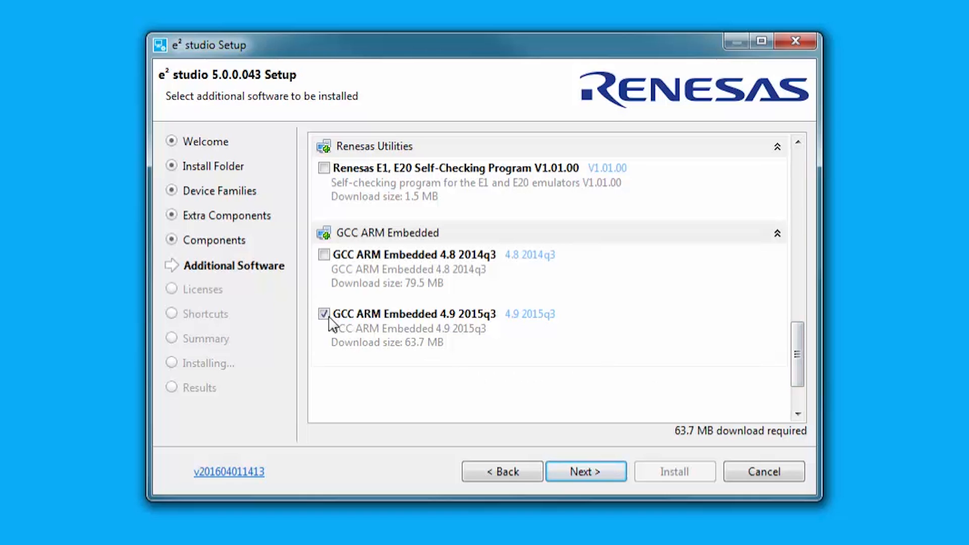
- Accept the software license agreements, keep the shortcut settings and reach the installation summary
left_click(585, 472)
left_click(369, 430)
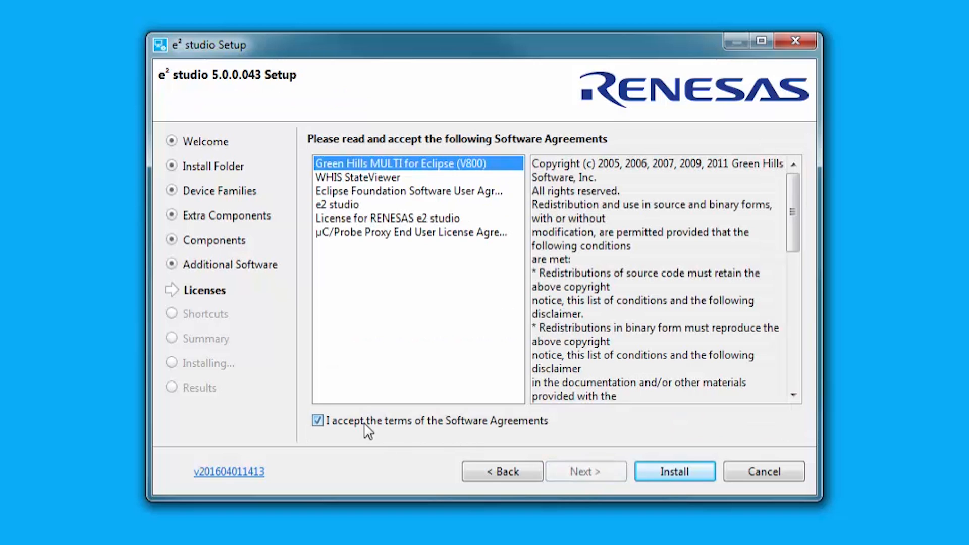
left_click(589, 475)
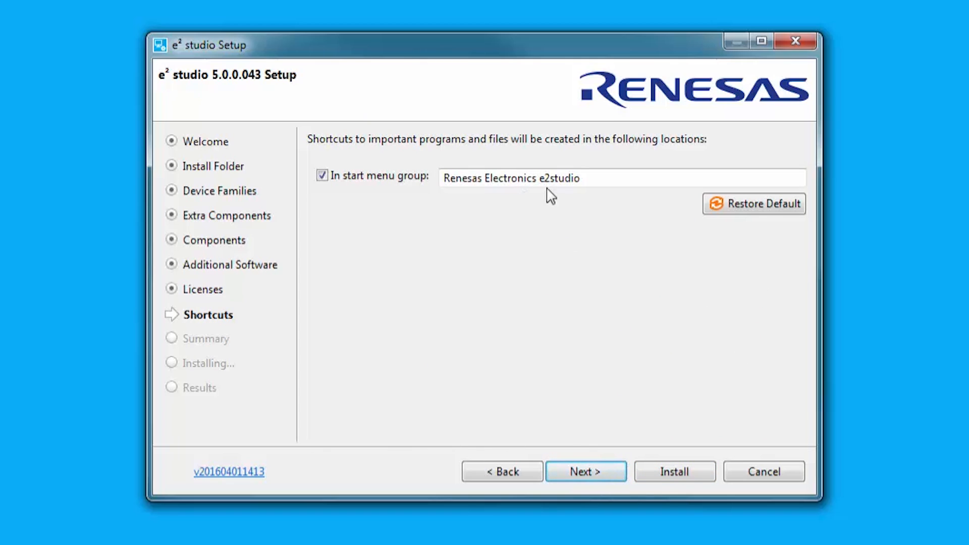
left_click(589, 466)
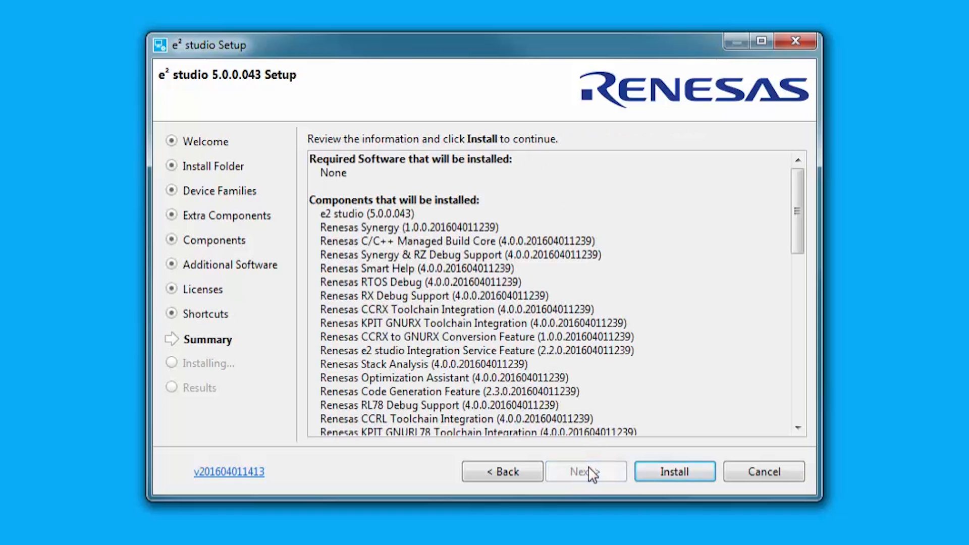
- Start the installation, allow the driver install and accept the GNU ARM tools license in English
left_click(674, 472)
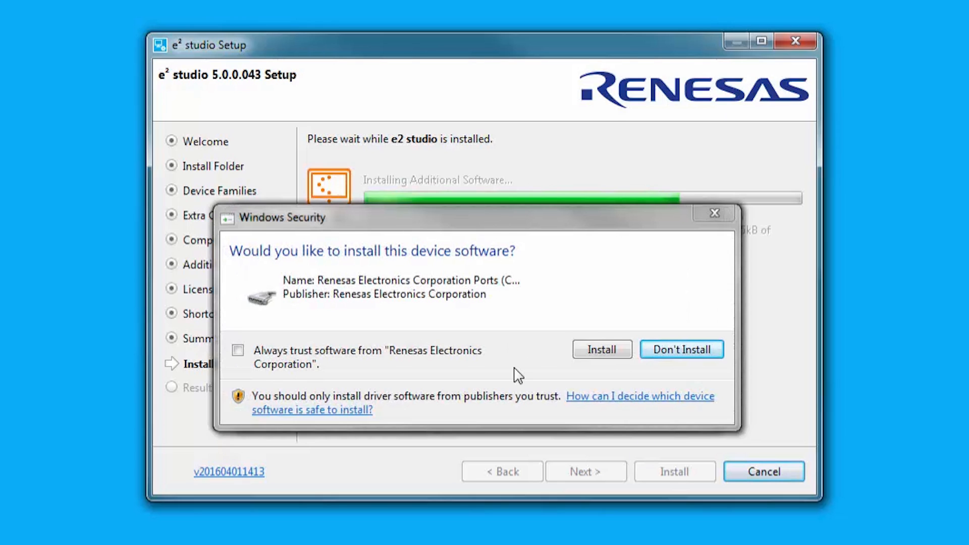
left_click(602, 349)
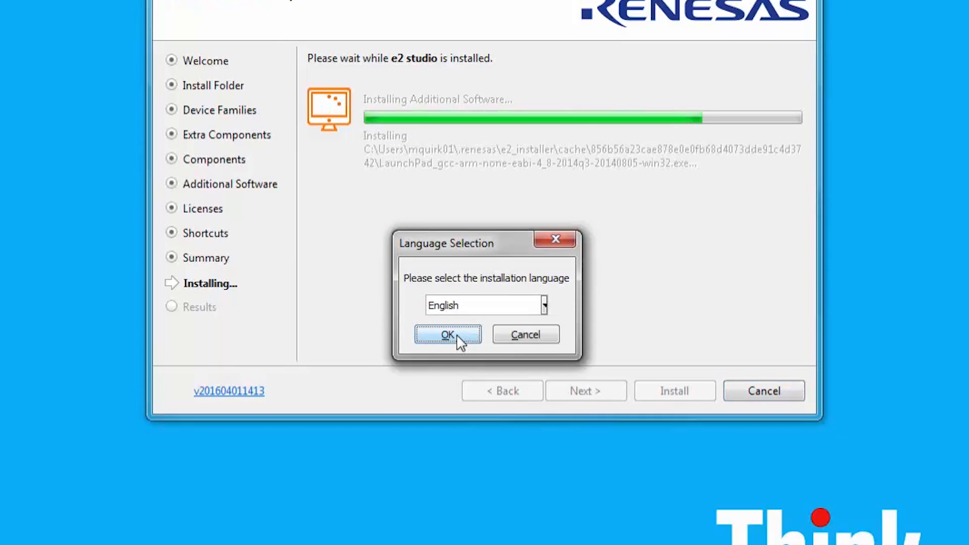
left_click(456, 338)
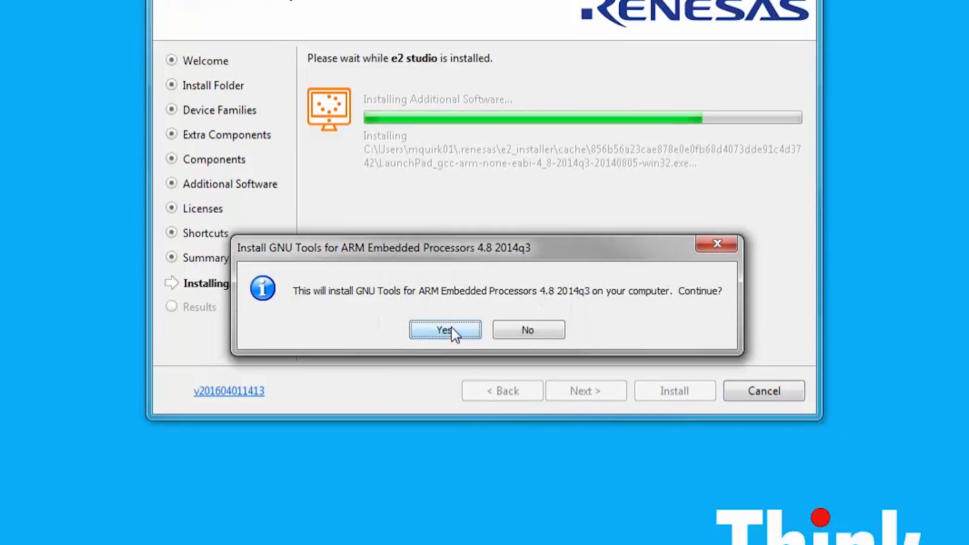
left_click(454, 333)
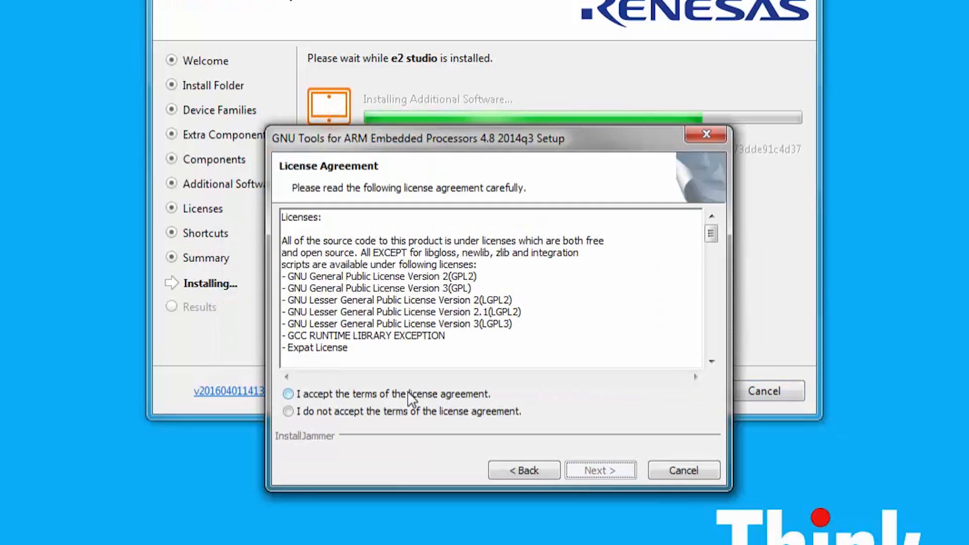
left_click(412, 395)
left_click(596, 470)
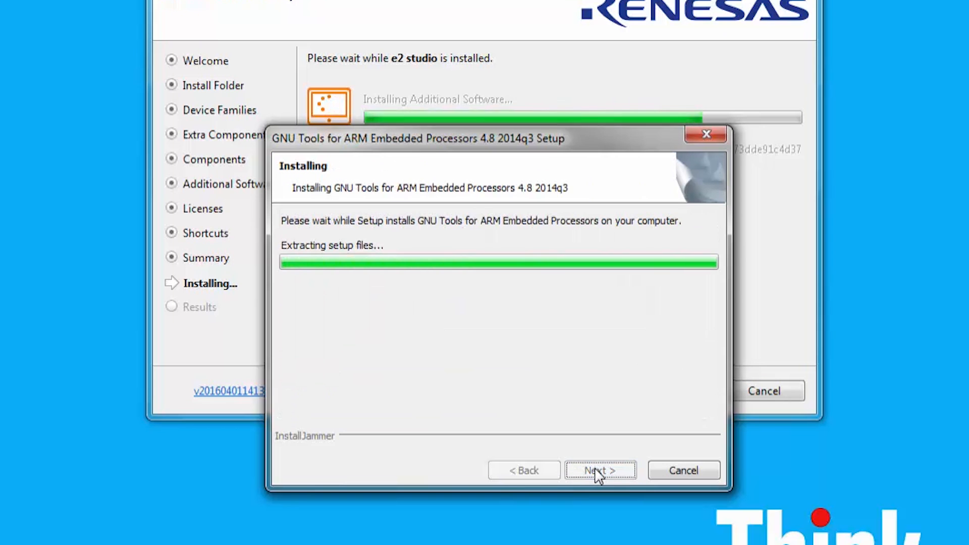
- Finish the GNU tools wizard without readme or gccvar.bat, skip release notes and launch e2 studio
left_click(449, 307)
left_click(449, 289)
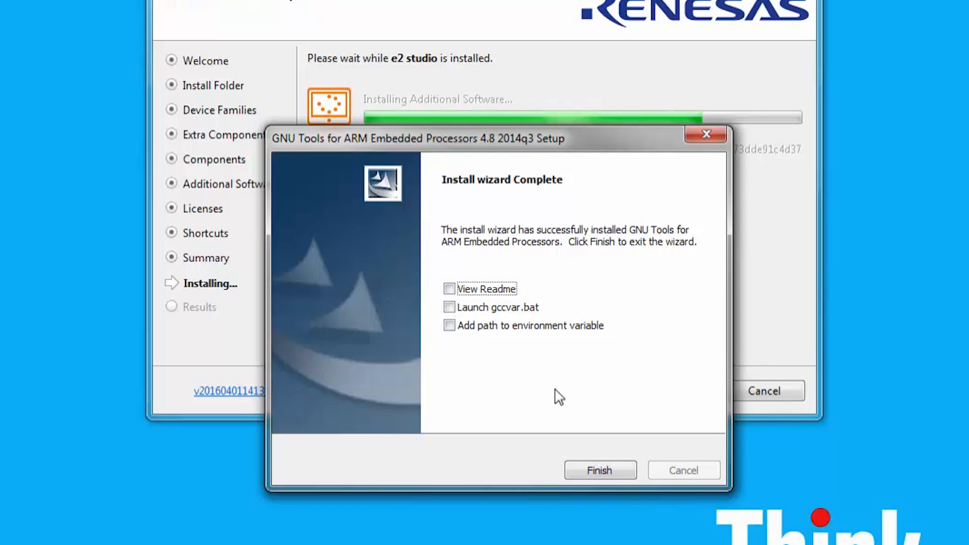
left_click(604, 470)
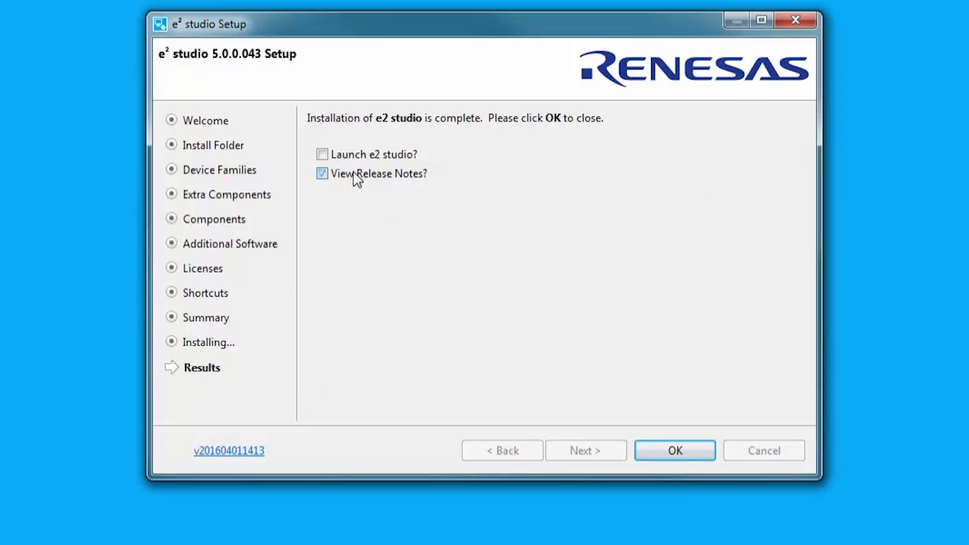
left_click(358, 176)
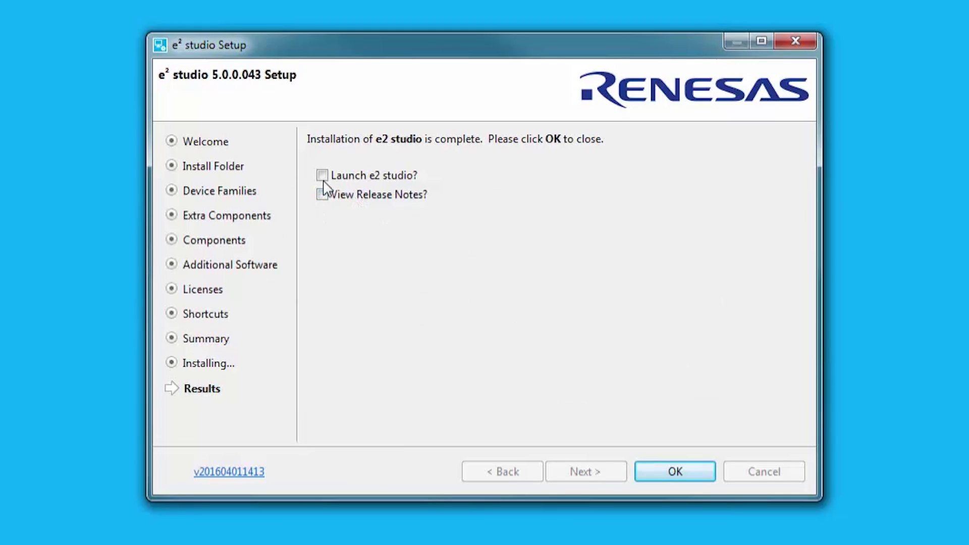
left_click(674, 472)
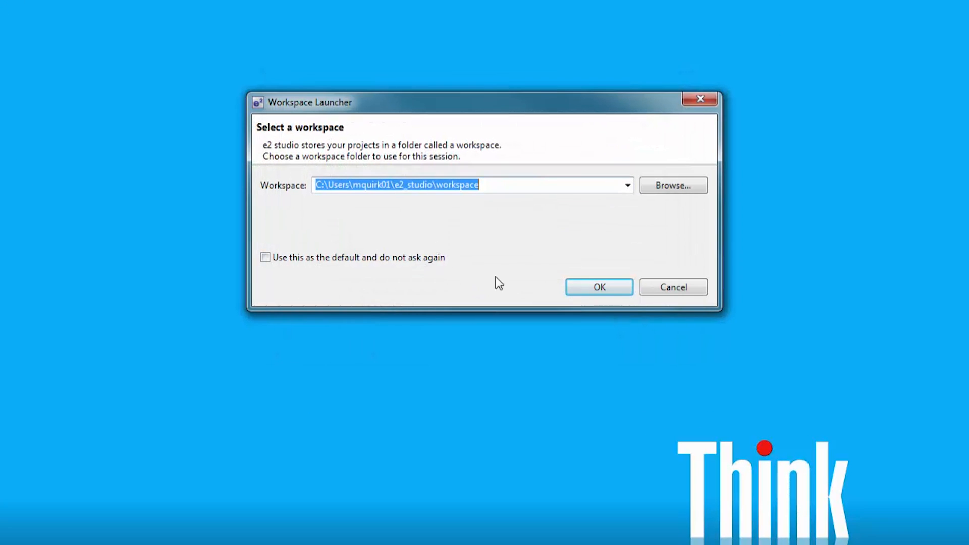
- Create a new folder C:\workspace and start e2 studio with it as the workspace
left_click(672, 185)
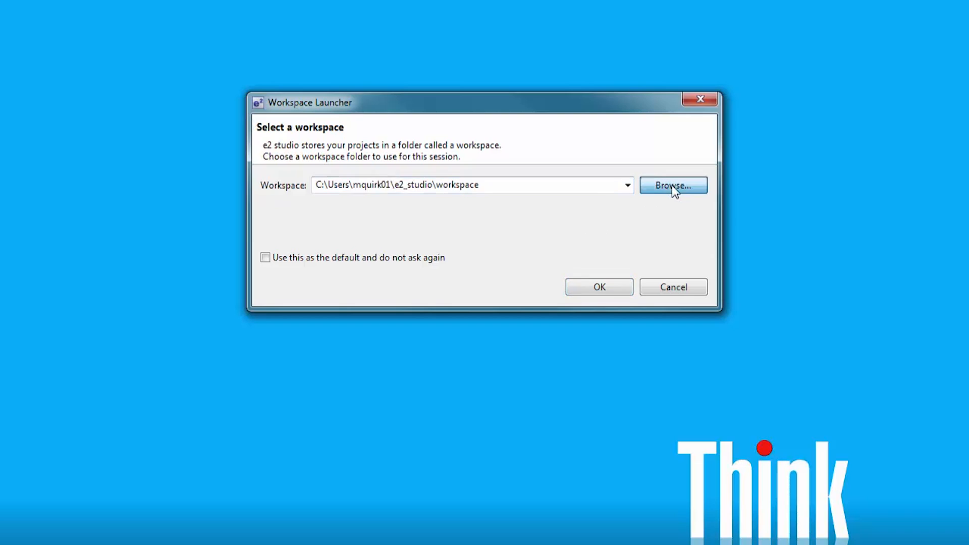
left_click(387, 237)
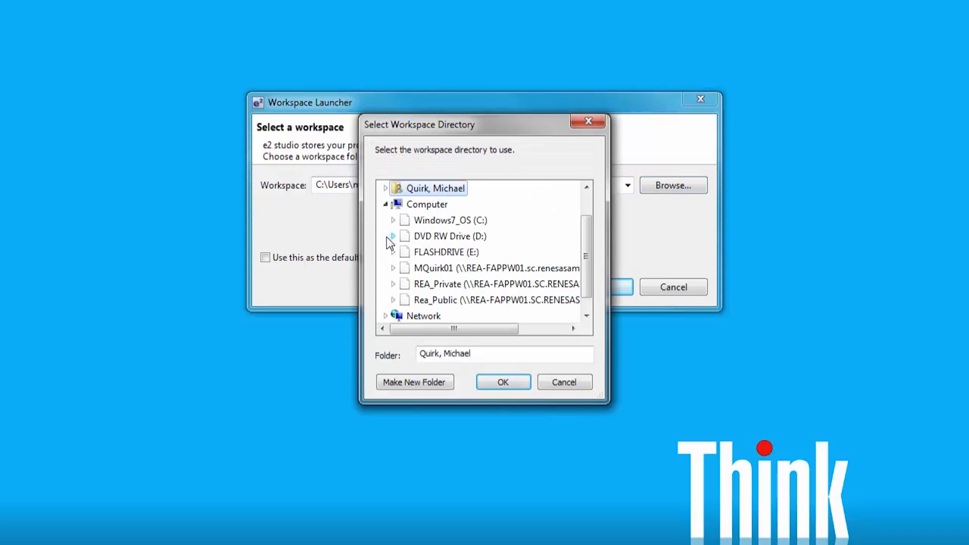
double_click(439, 220)
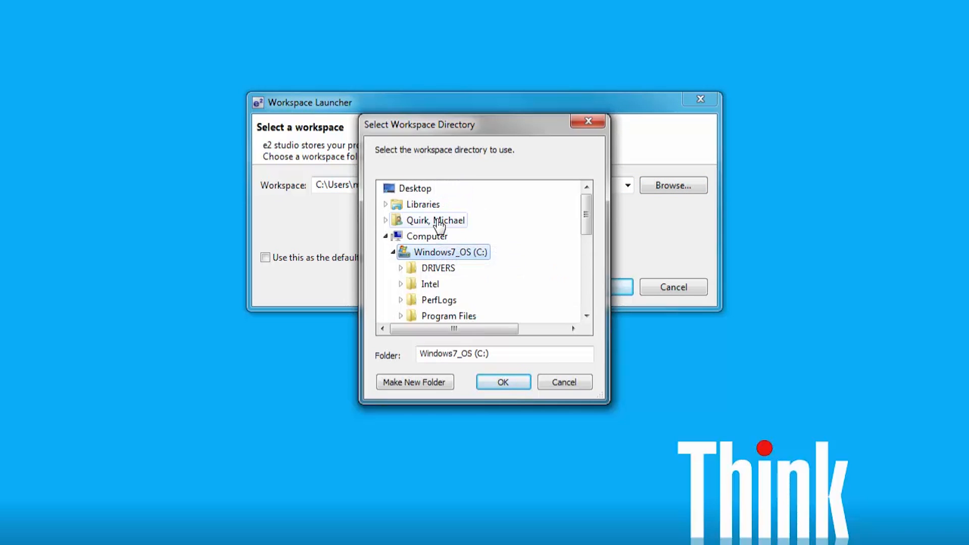
left_click(414, 382)
type("workspace")
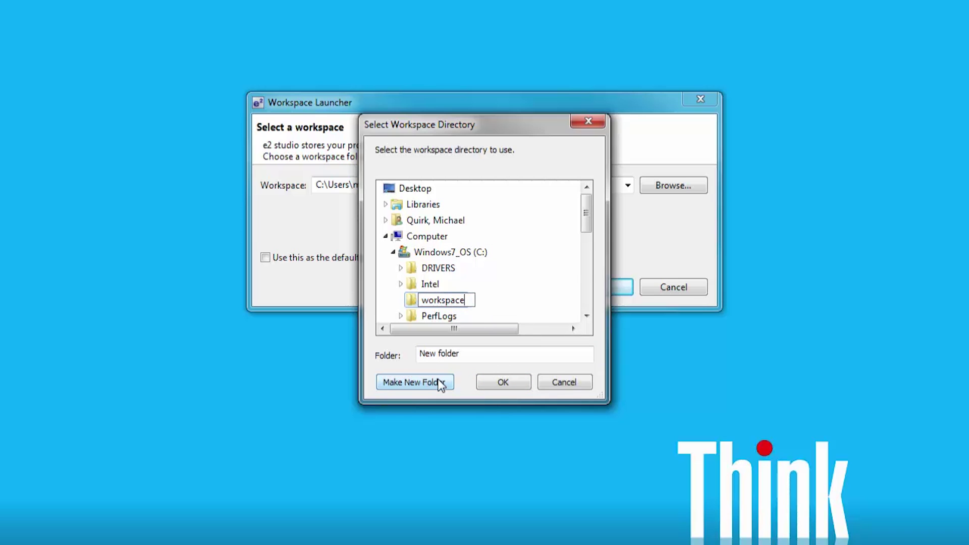
key("Return")
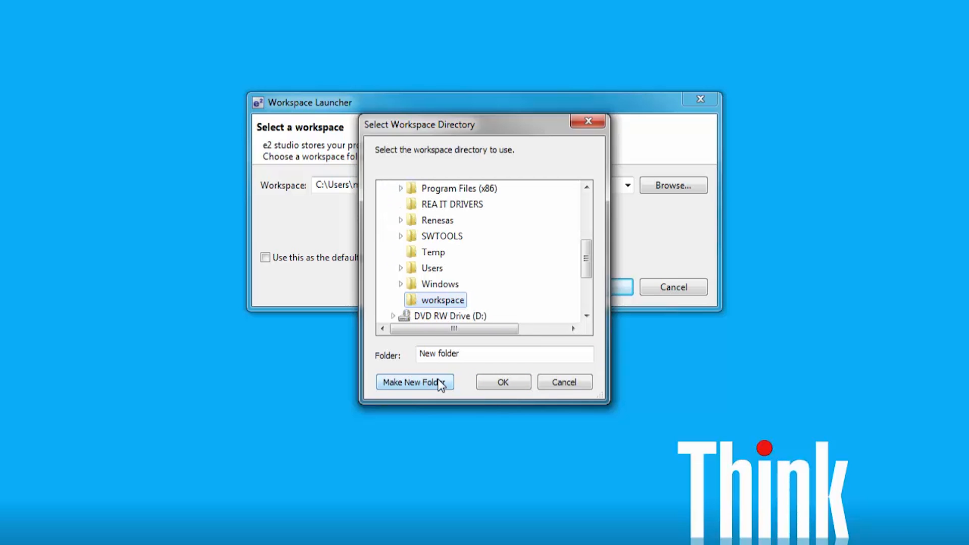
left_click(504, 385)
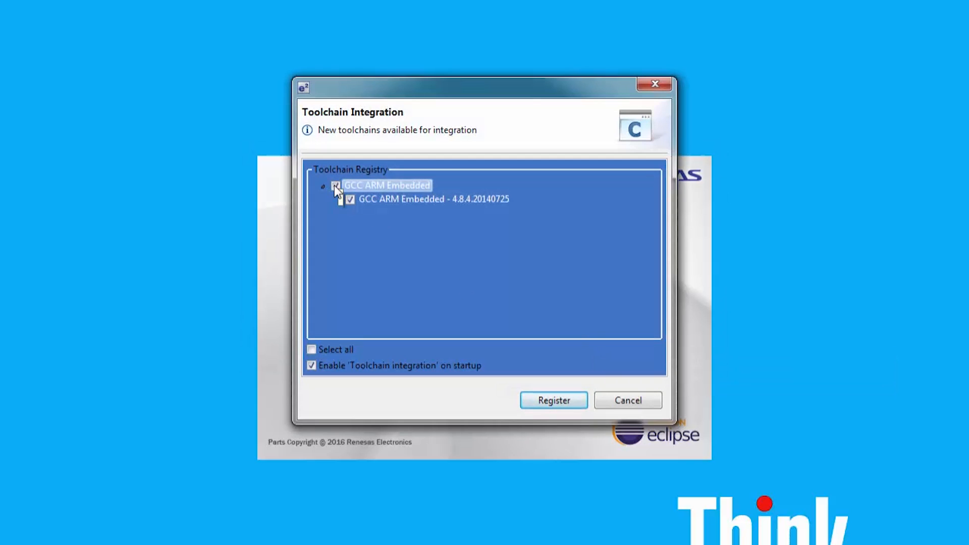
- Register the GCC ARM Embedded toolchain and acknowledge the registration notices
left_click(550, 405)
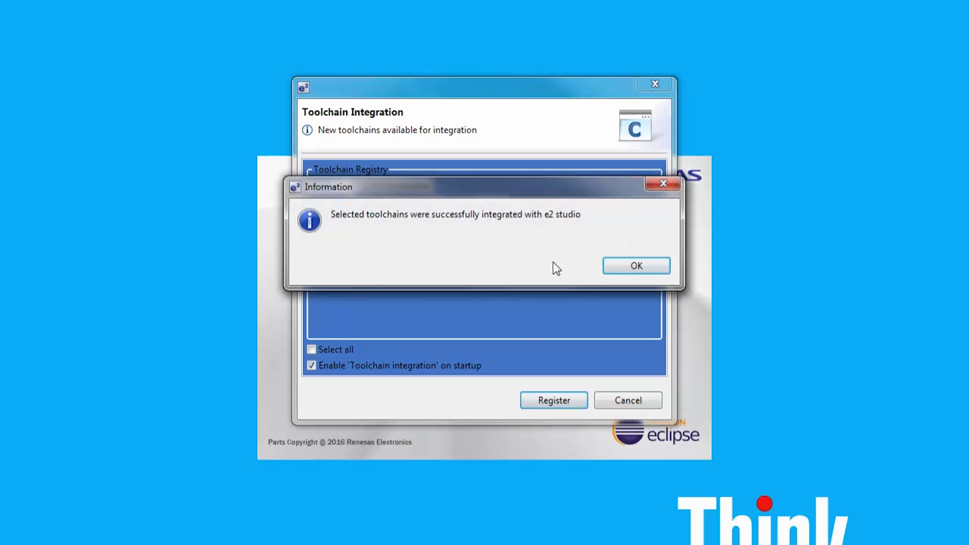
left_click(633, 266)
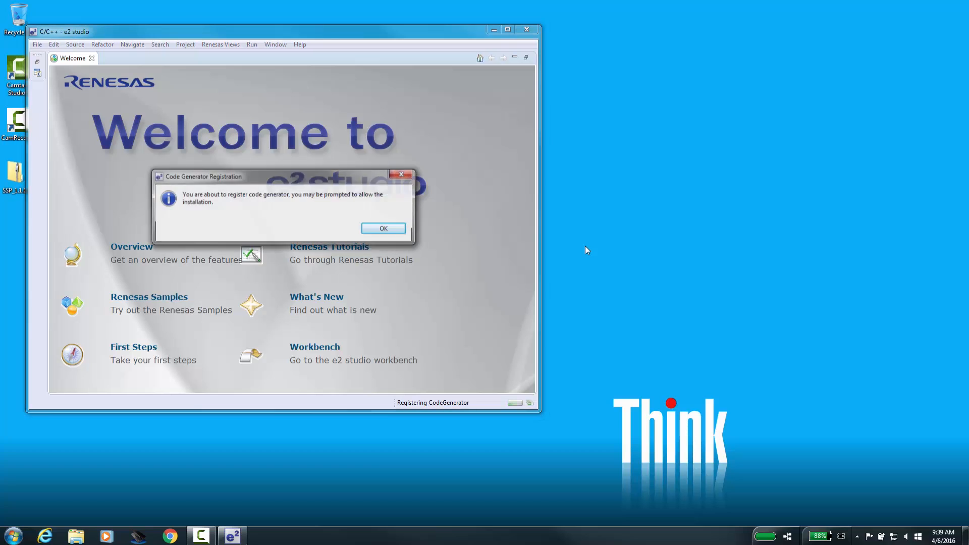
left_click(386, 230)
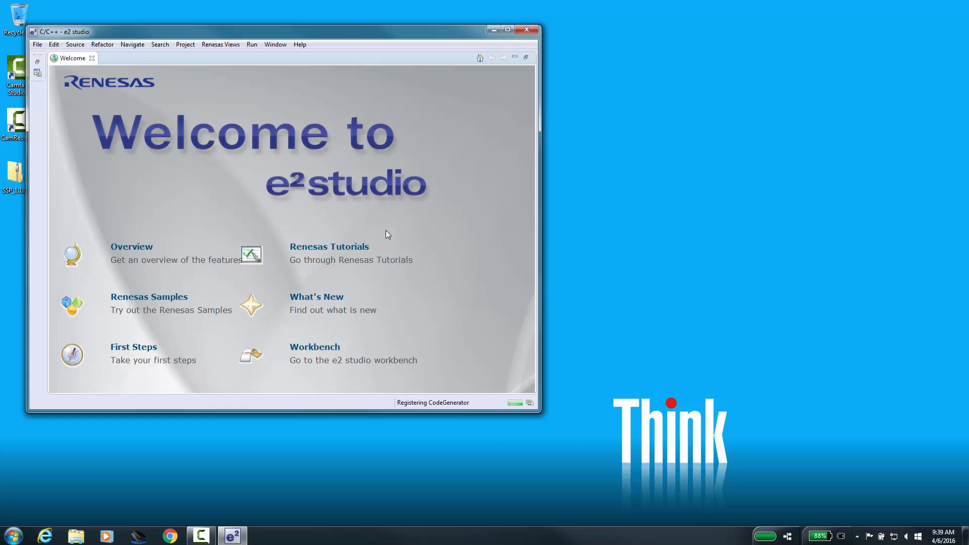
left_click(536, 301)
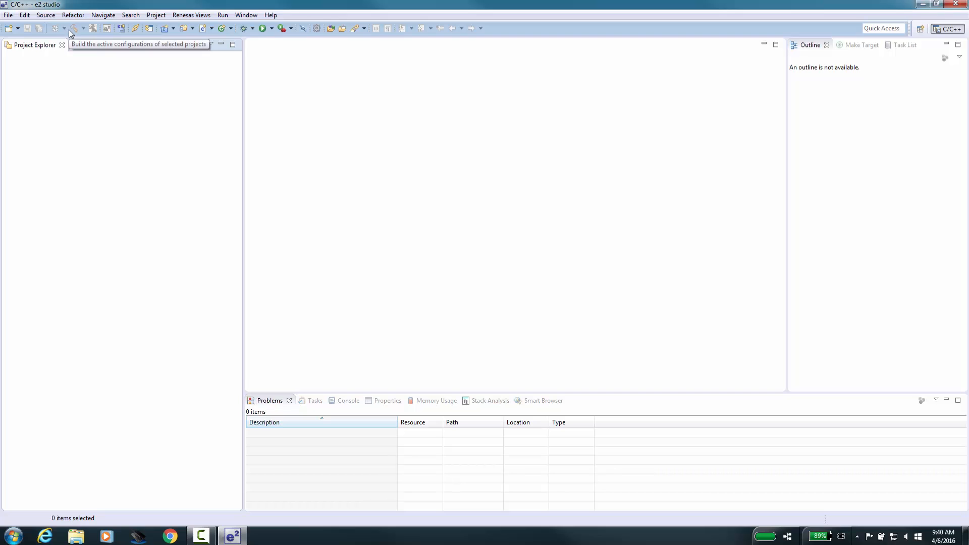
- Restart e2 studio via File > Restart
left_click(8, 16)
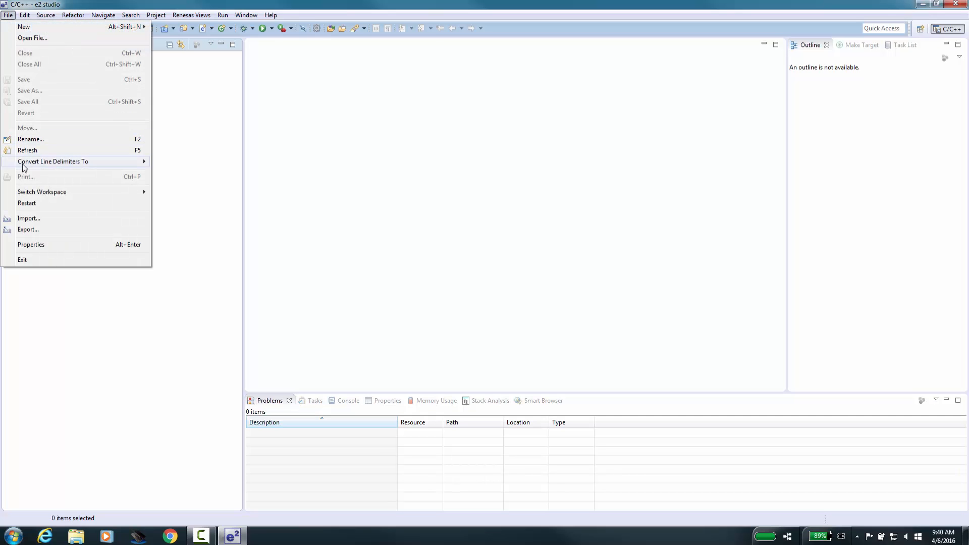
left_click(27, 203)
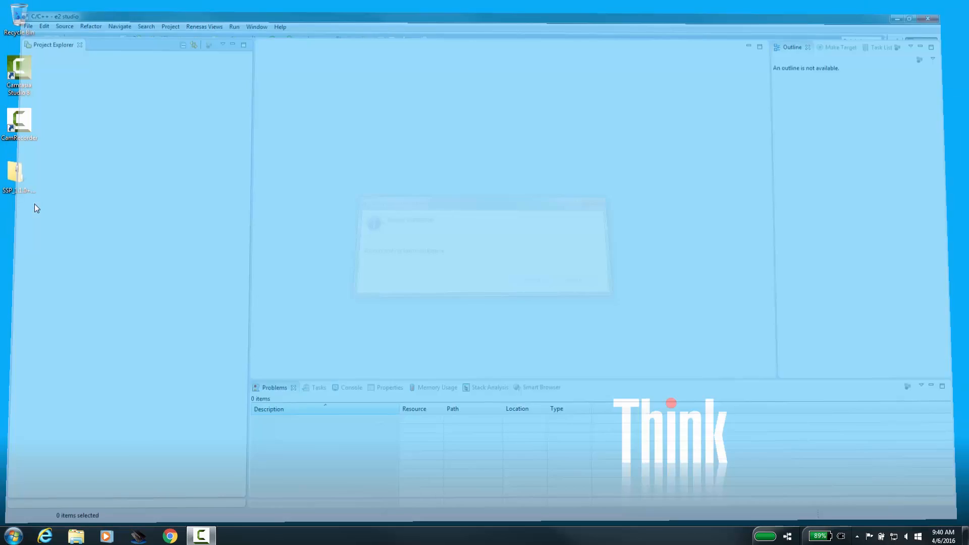